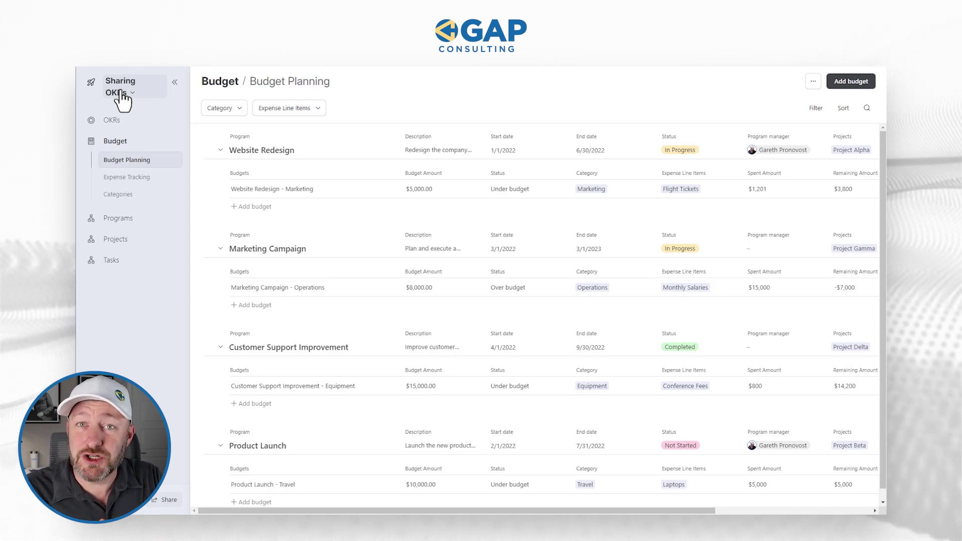
# Open the OKRs overview, inspect the underlying Objectives data, then return to the interface pages
pyautogui.click(125, 125)
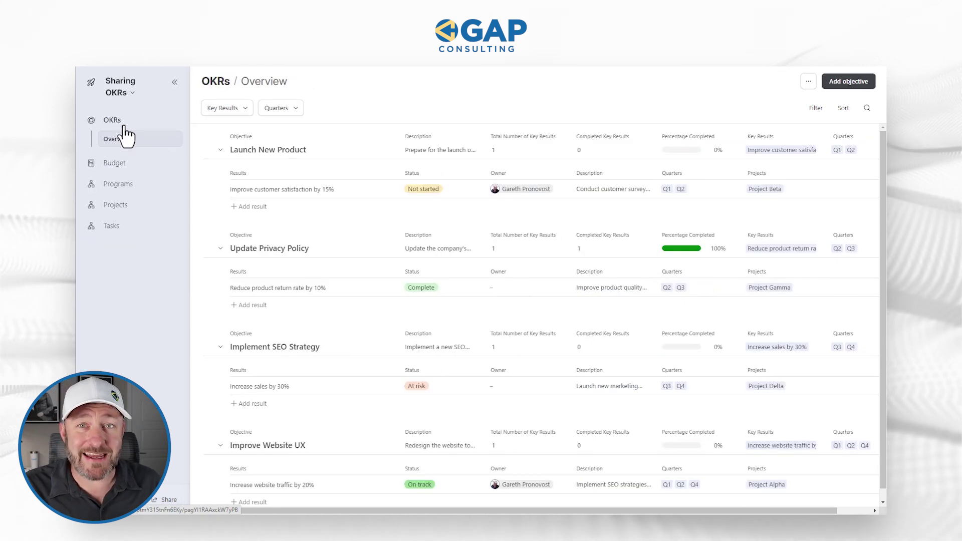
pyautogui.click(131, 94)
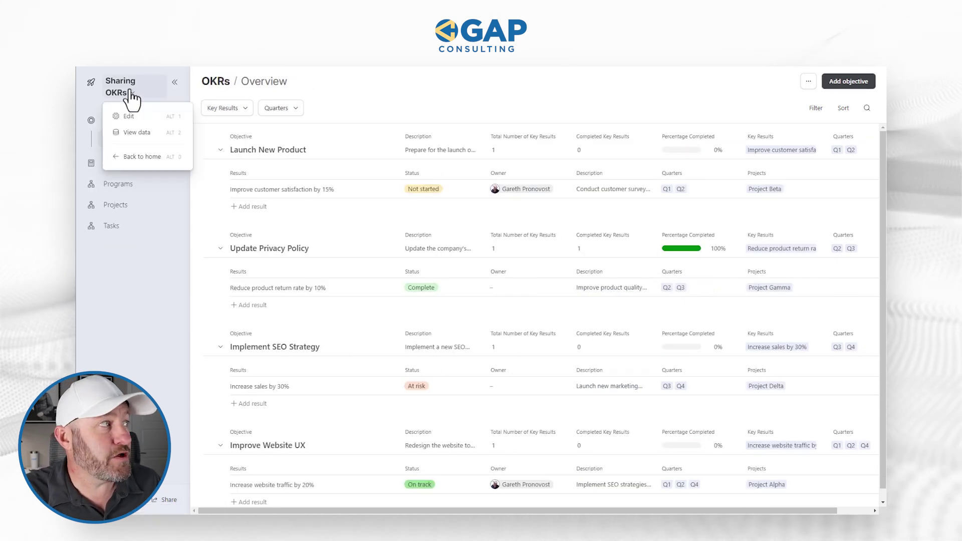
pyautogui.click(142, 132)
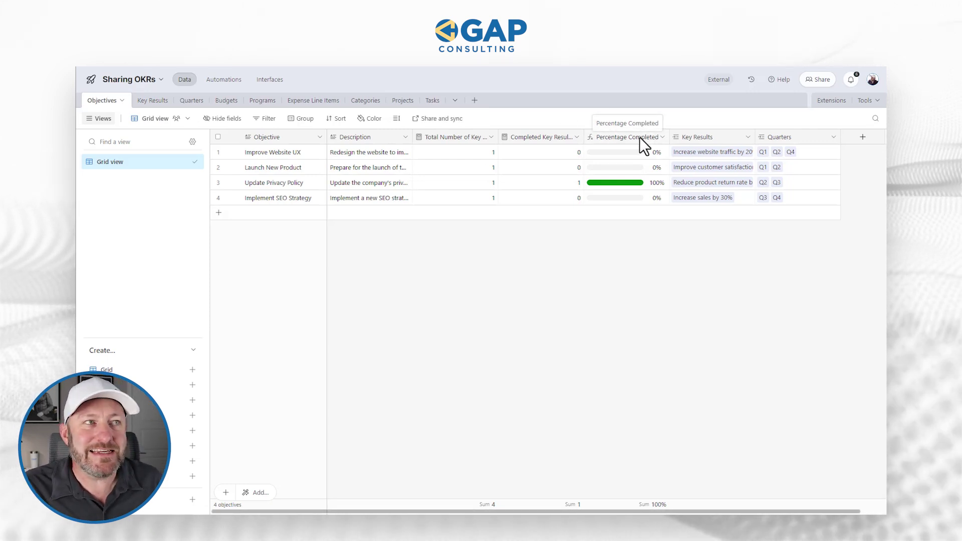
pyautogui.click(275, 86)
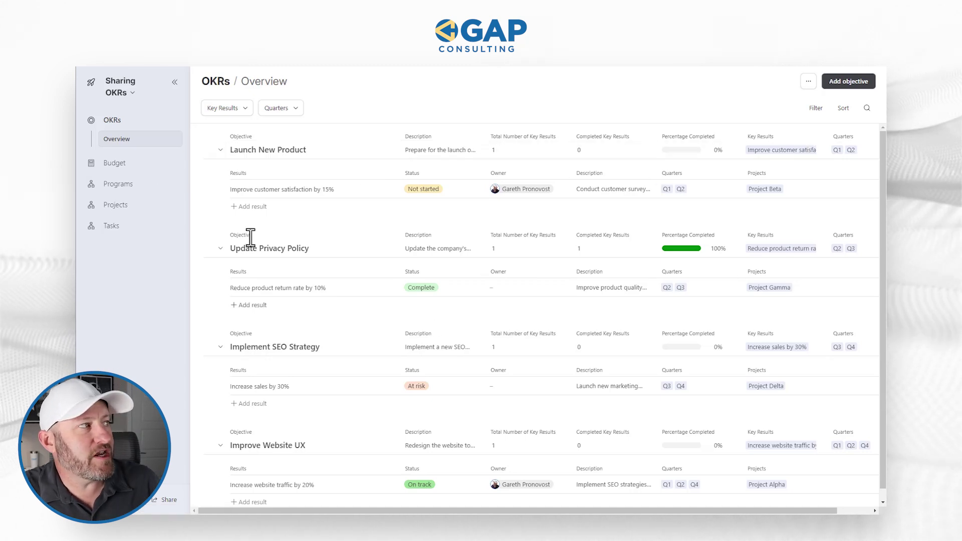
# Browse the Budget Planning, Expense Tracking, Categories, Projects and Tasks pages, ending on Program Timeline
pyautogui.click(119, 161)
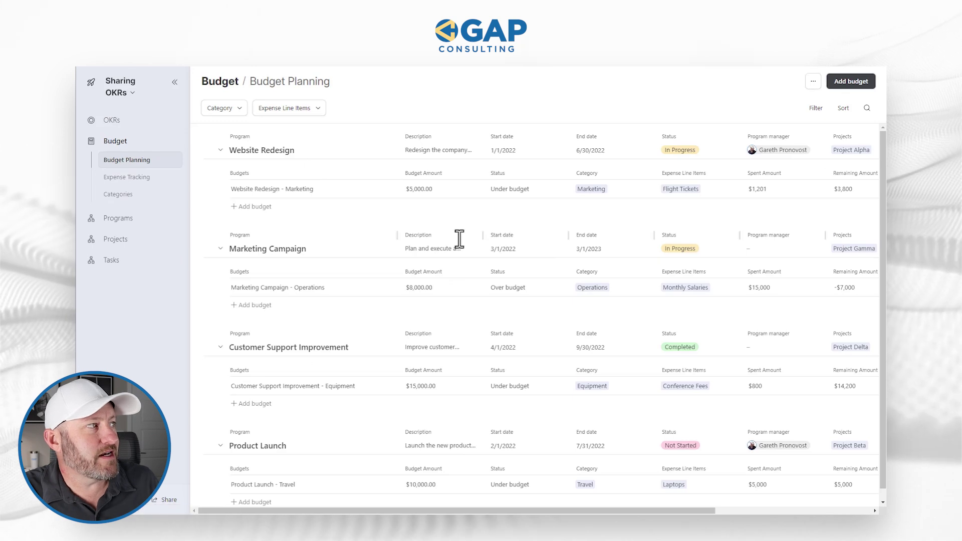
pyautogui.click(137, 178)
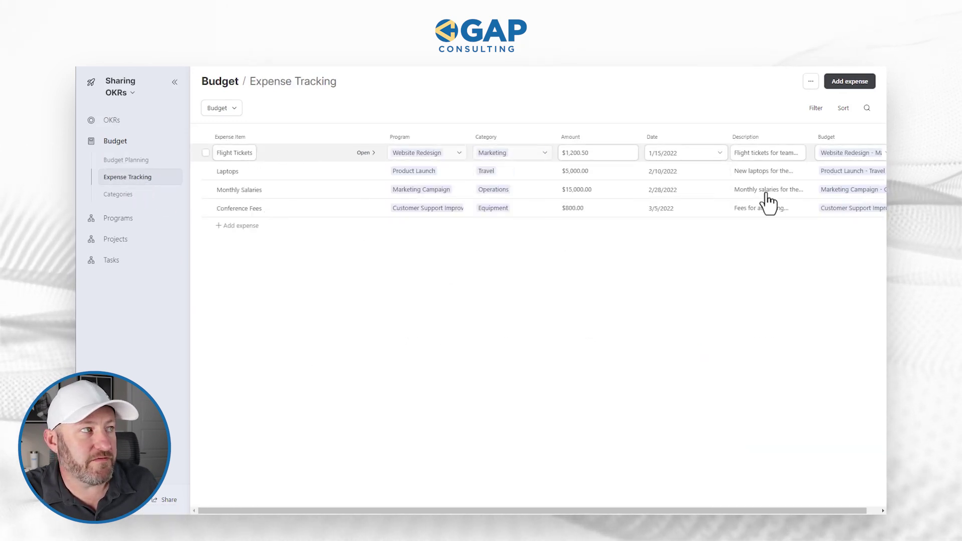
pyautogui.click(124, 195)
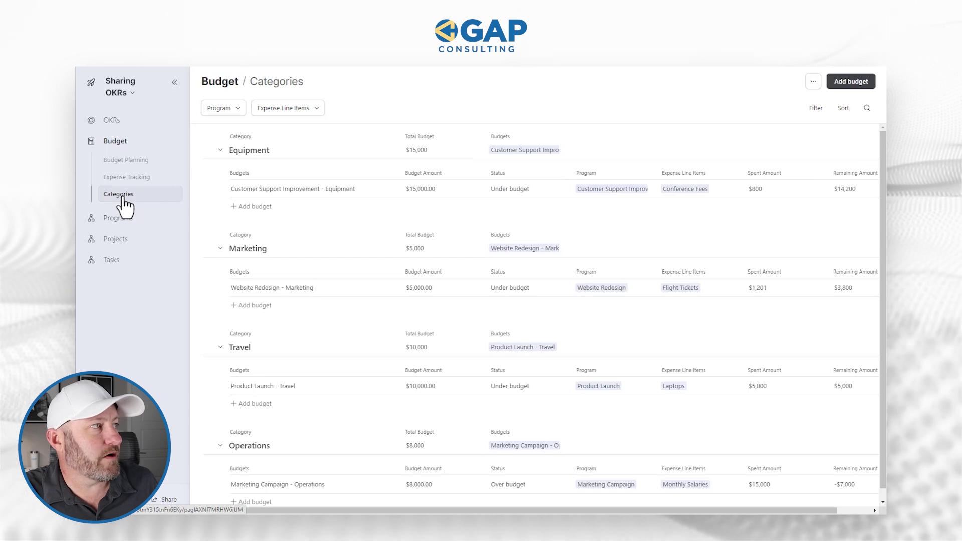
pyautogui.click(118, 218)
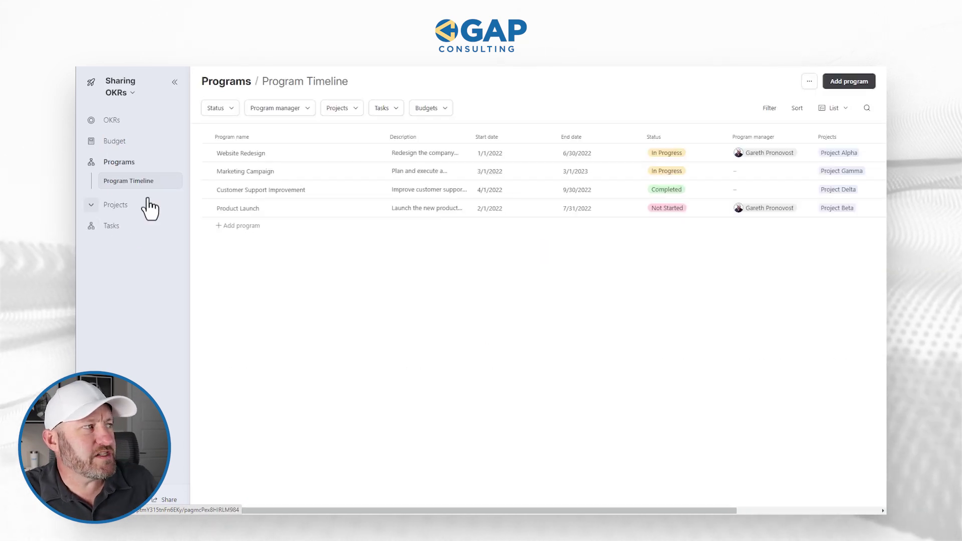
pyautogui.click(124, 205)
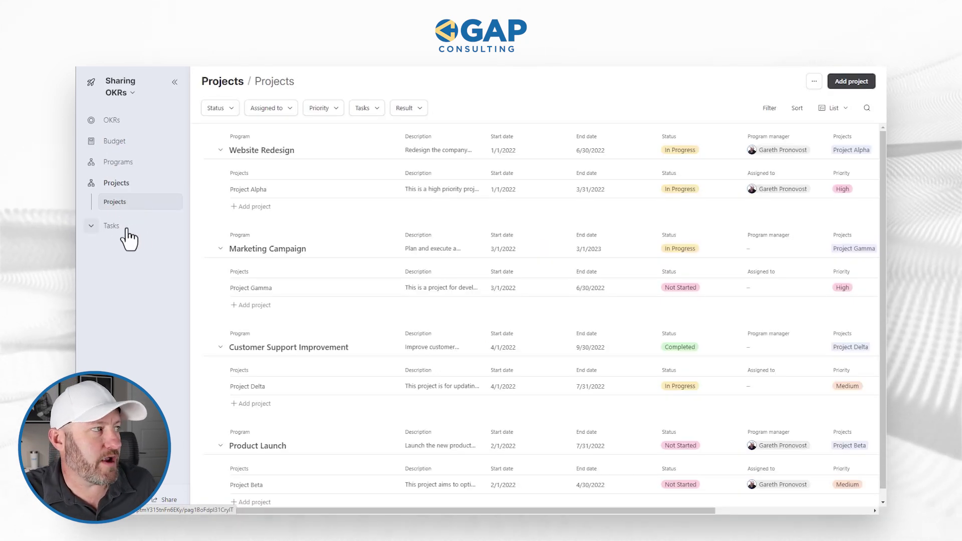
pyautogui.click(125, 225)
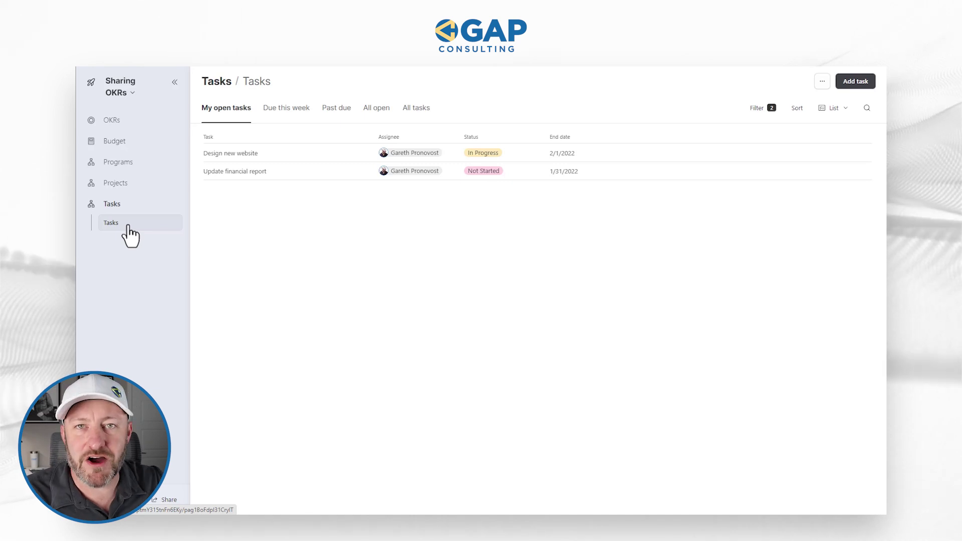
pyautogui.click(136, 161)
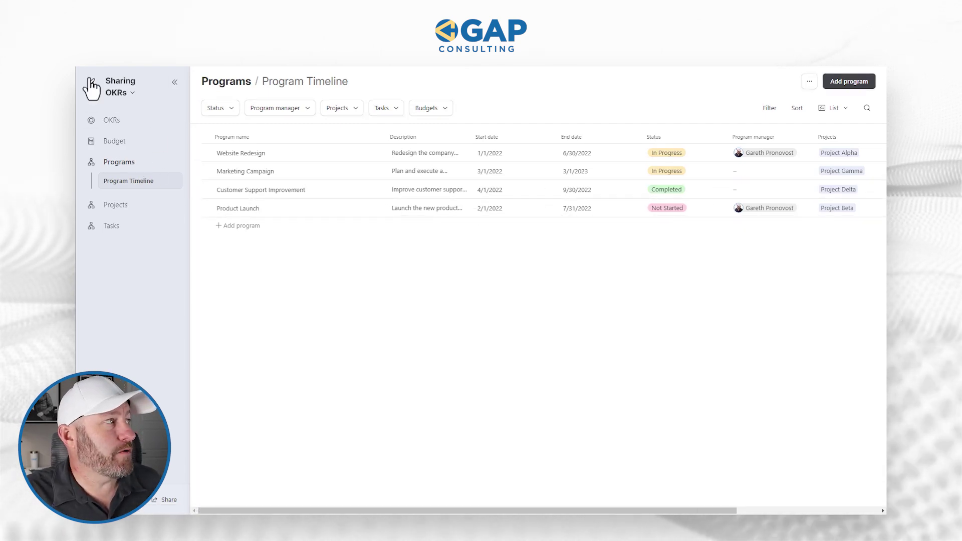
# From the interface editor, publish the Budget, Projects and Tasks interfaces
pyautogui.click(119, 95)
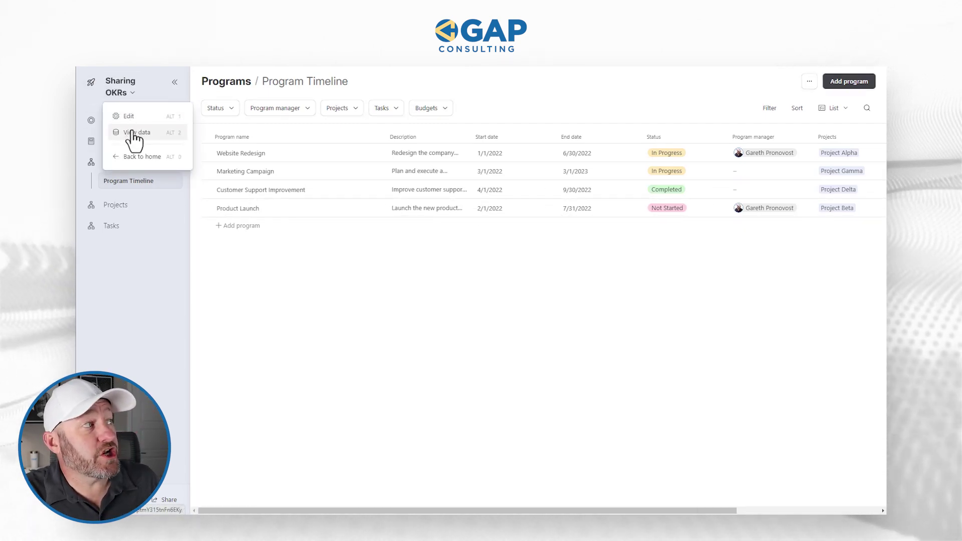
pyautogui.click(131, 118)
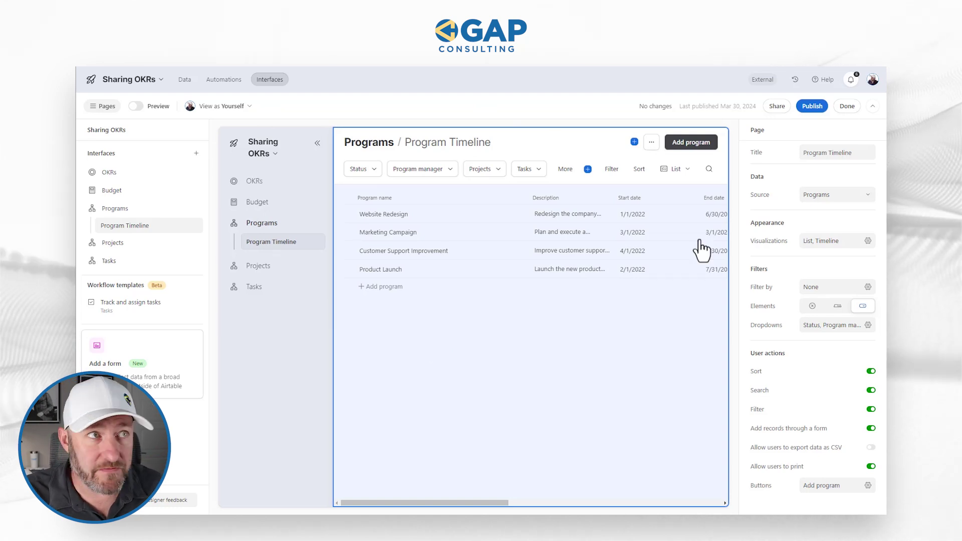
pyautogui.click(813, 107)
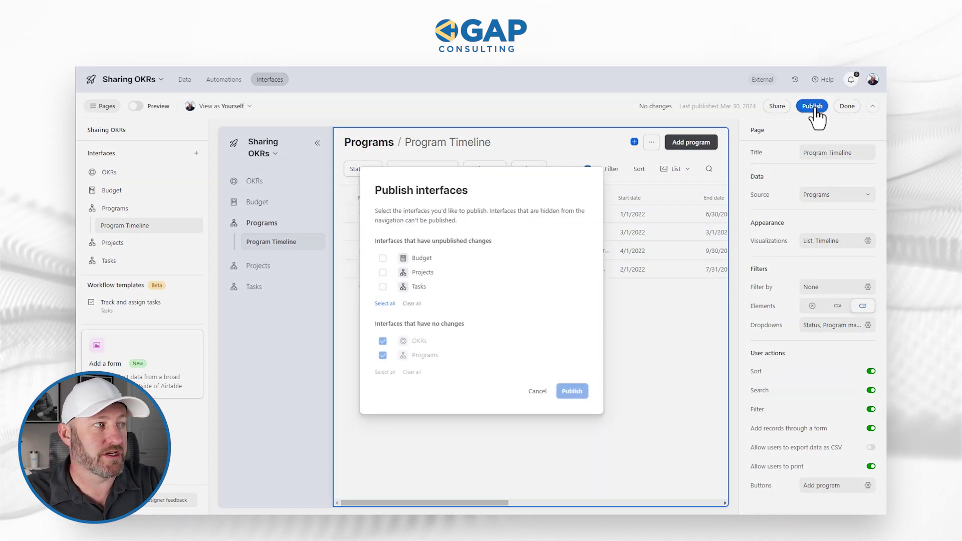
pyautogui.click(382, 258)
pyautogui.click(383, 273)
pyautogui.click(383, 286)
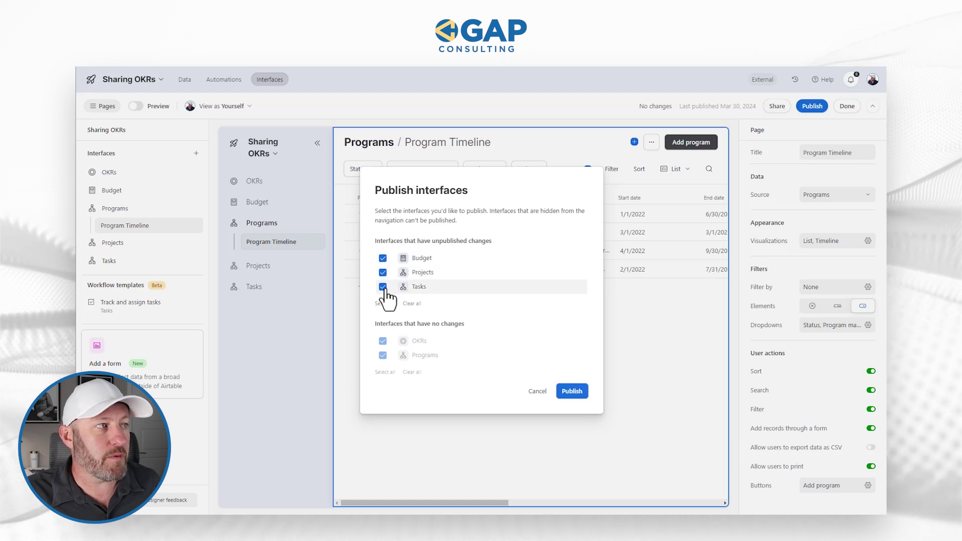
pyautogui.click(581, 392)
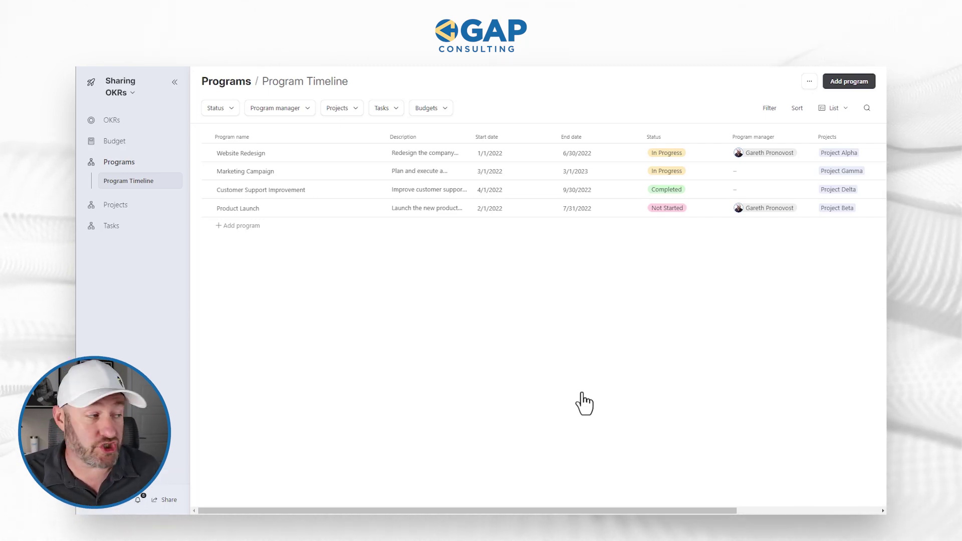
pyautogui.click(169, 500)
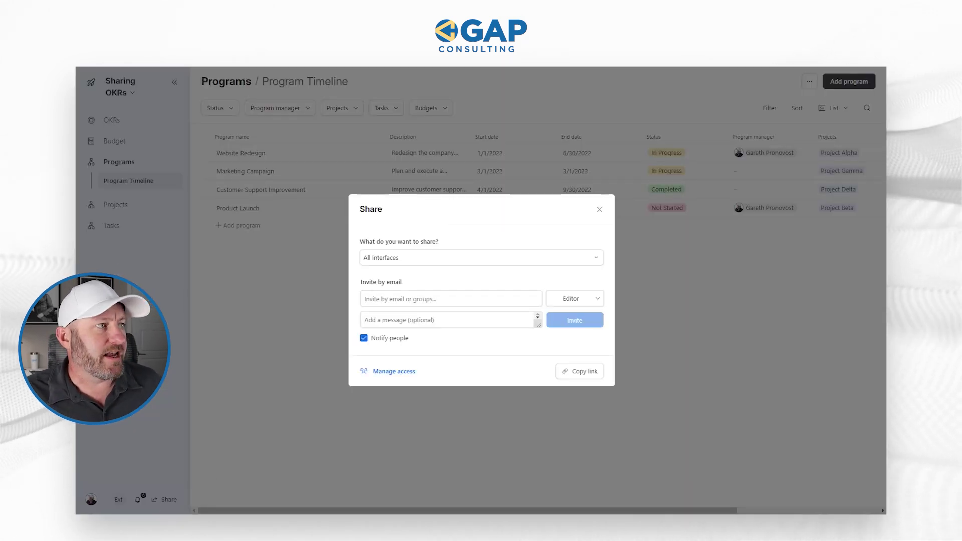
pyautogui.click(414, 258)
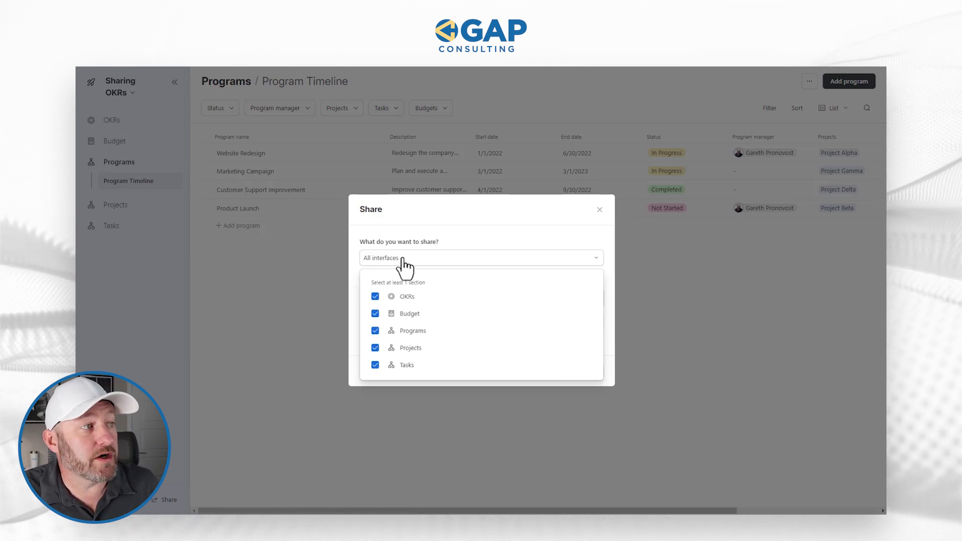
pyautogui.moveTo(404, 305)
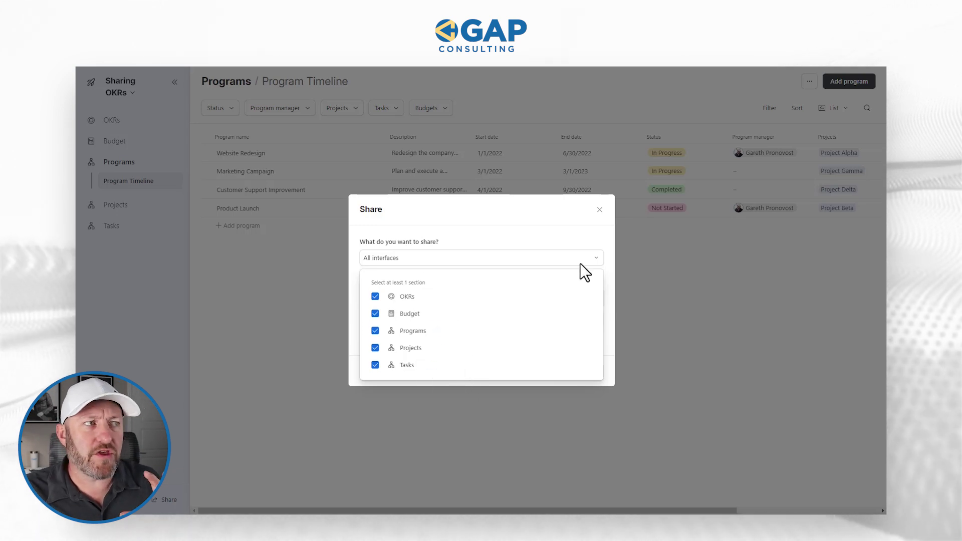
pyautogui.click(599, 210)
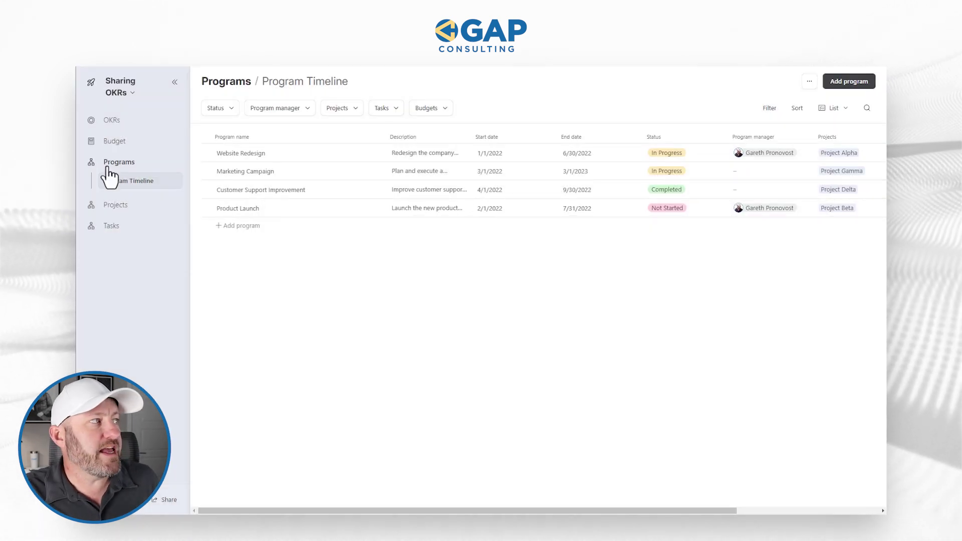
# Open the Budget Planning page showing each program's budget groups
pyautogui.click(115, 142)
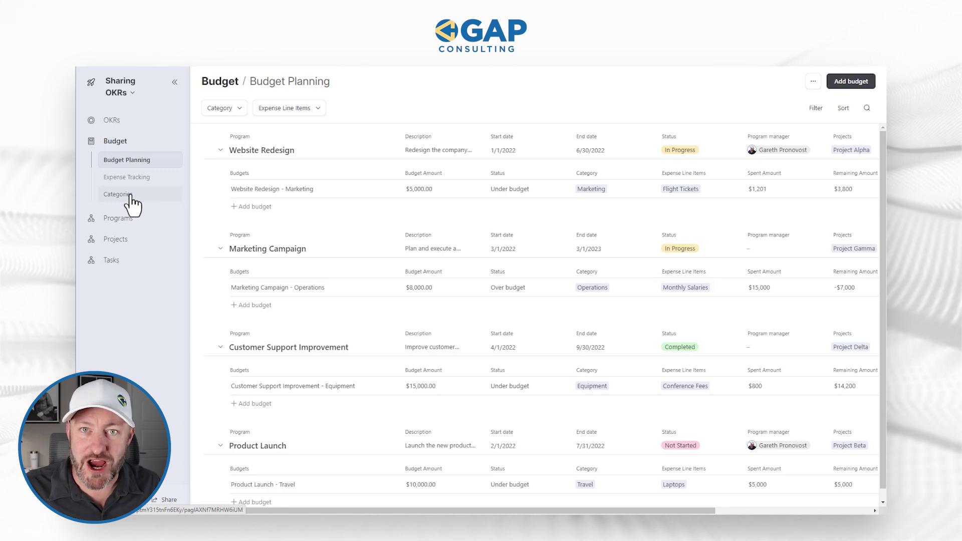
# Limit sharing to Budget, Programs and Projects interfaces and view the Editor, Commenter, Read only roles
pyautogui.click(113, 156)
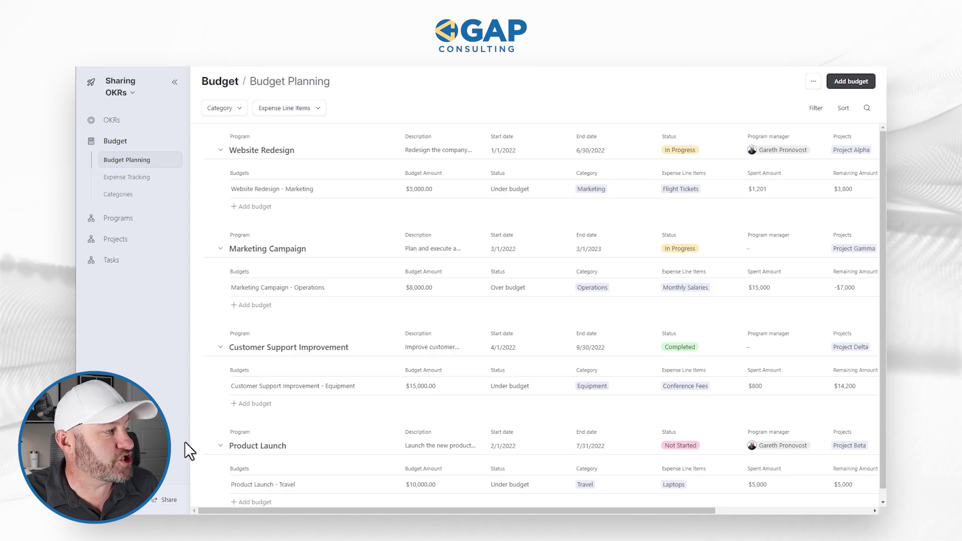
pyautogui.click(167, 500)
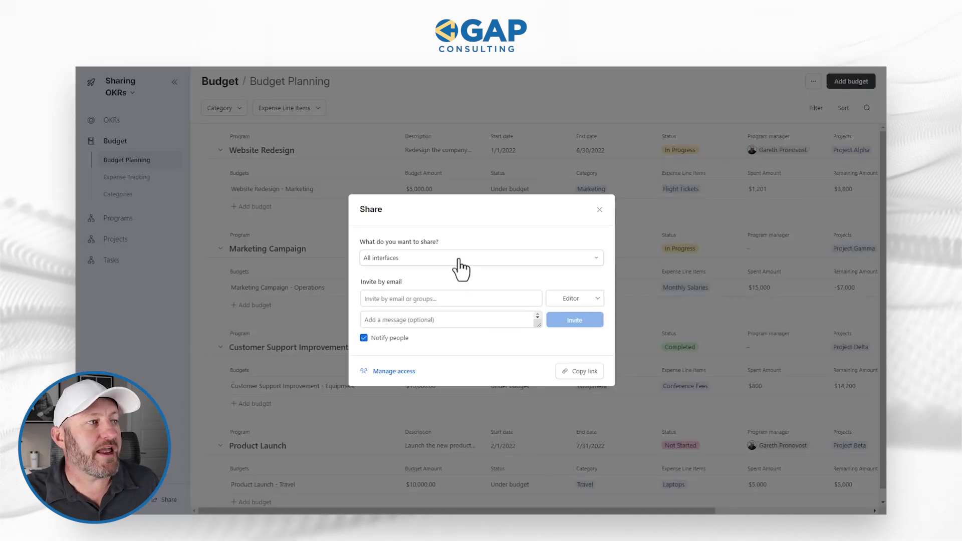
pyautogui.click(432, 259)
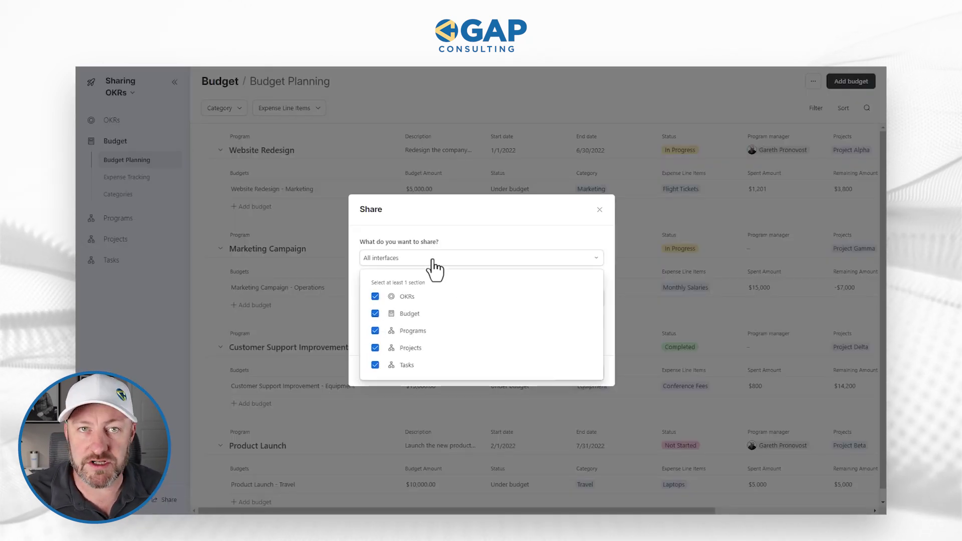
pyautogui.click(430, 314)
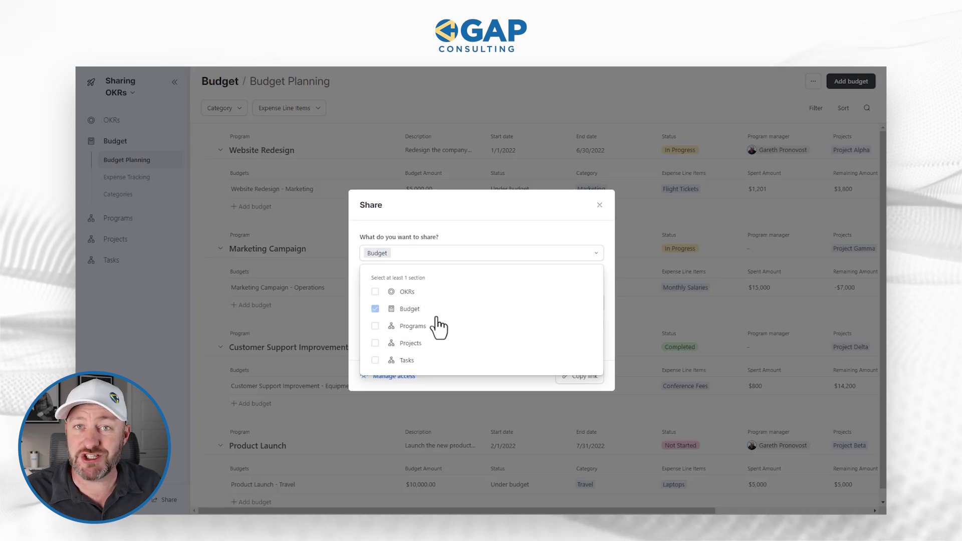
pyautogui.click(375, 327)
pyautogui.click(375, 345)
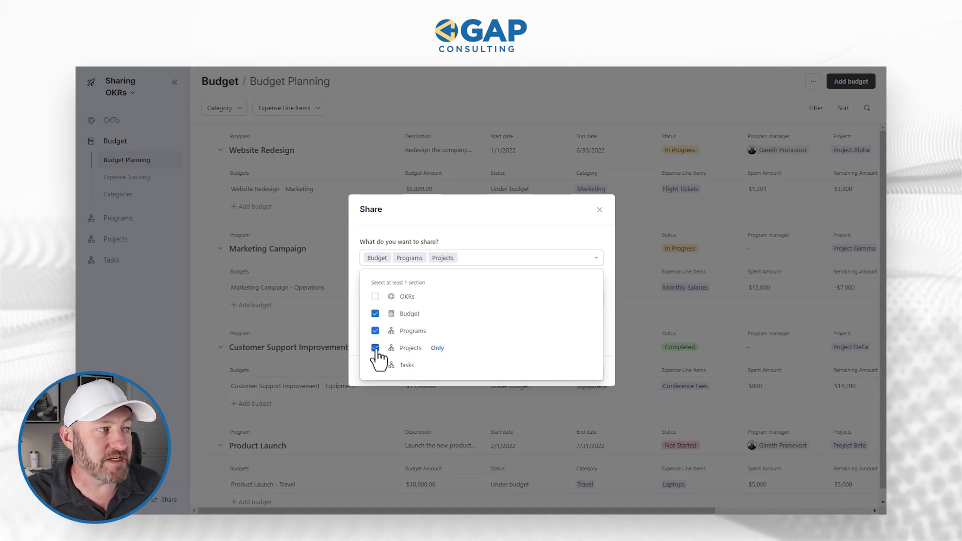
pyautogui.click(509, 247)
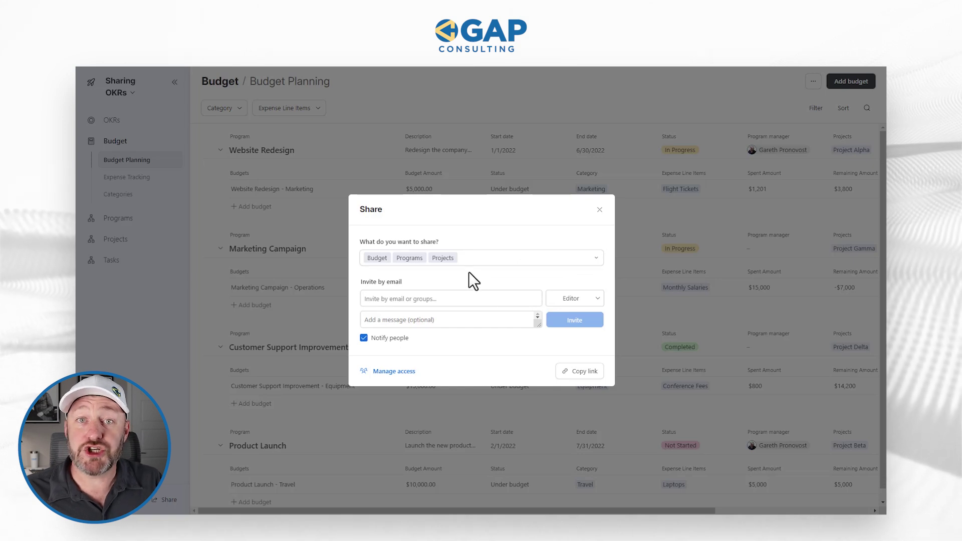
pyautogui.click(431, 299)
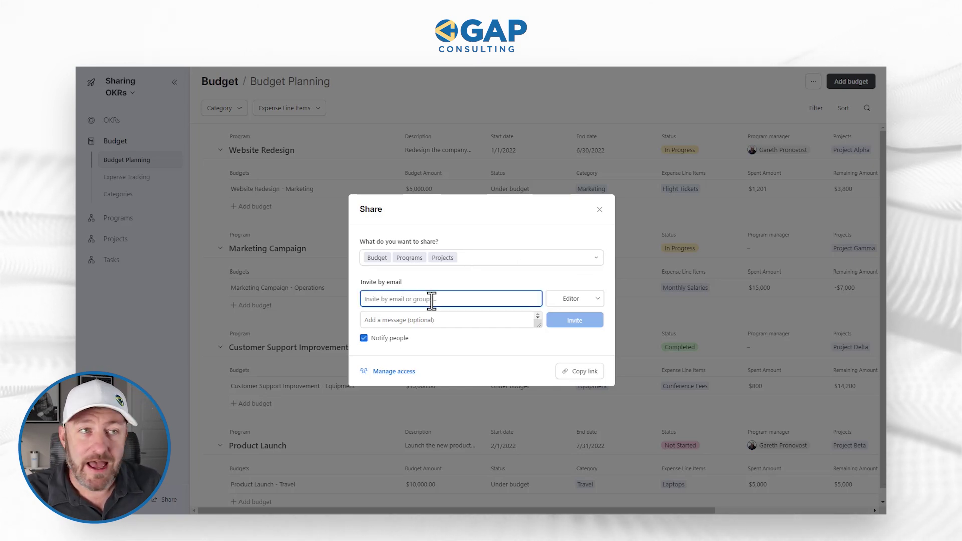
pyautogui.click(587, 301)
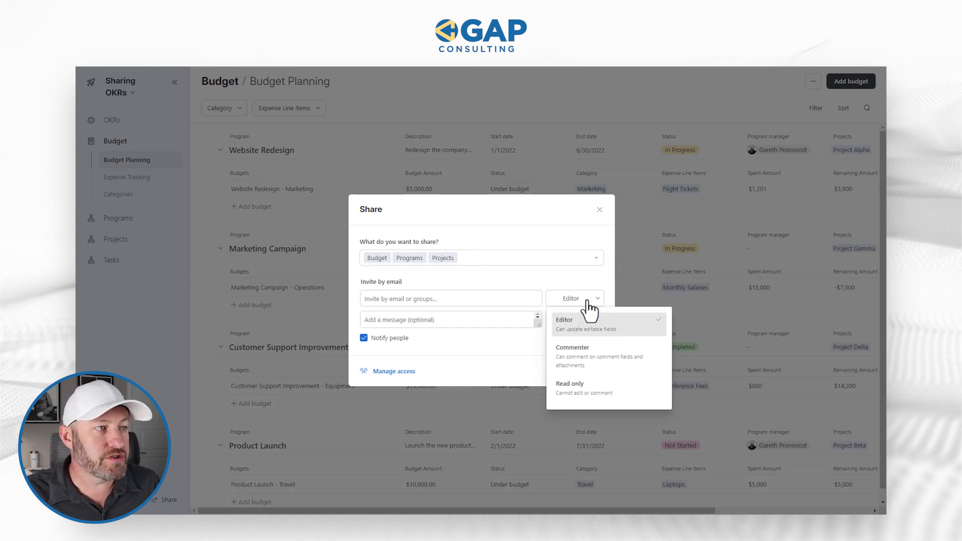